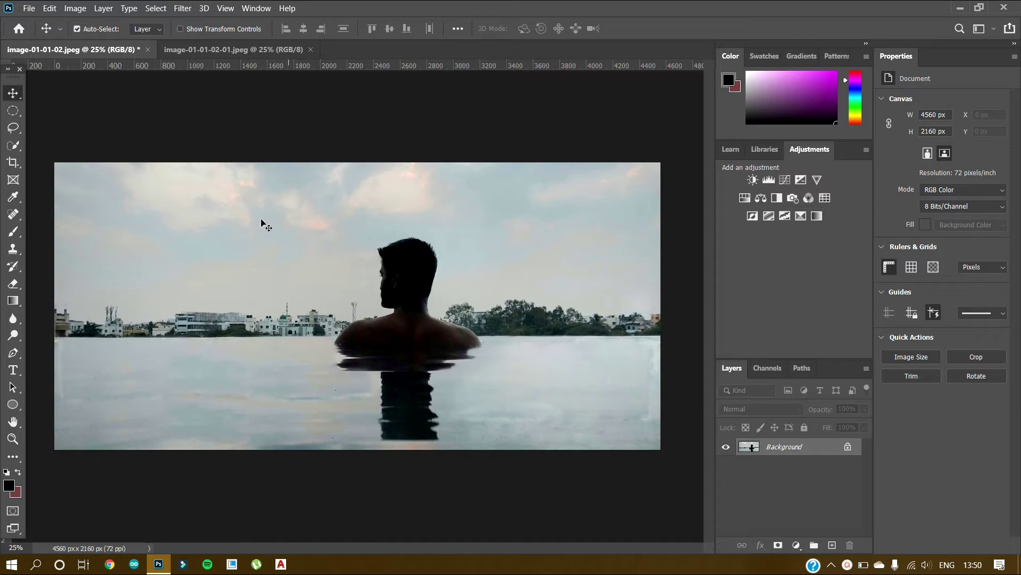
Compare the sunset silhouette and overcast documents, ending on the sunset image
{"action": "left_click", "coordinate": [231, 50]}
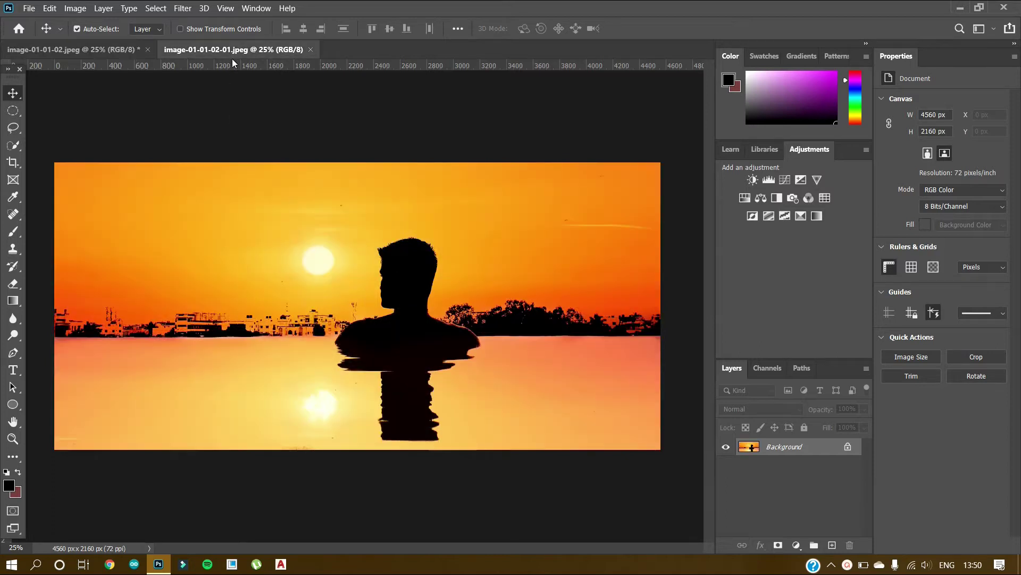
{"action": "left_click", "coordinate": [133, 52]}
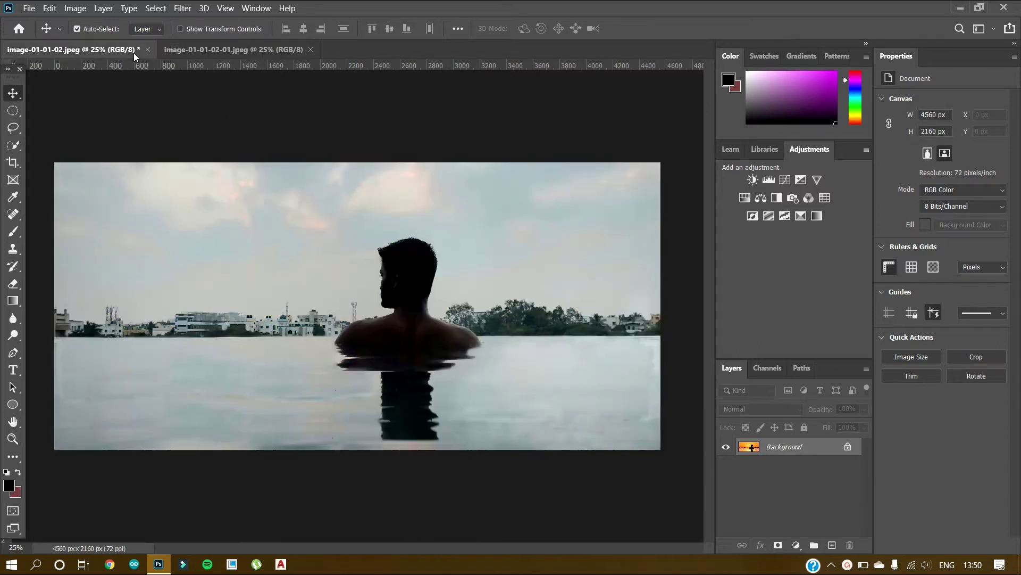
{"action": "left_click", "coordinate": [187, 48]}
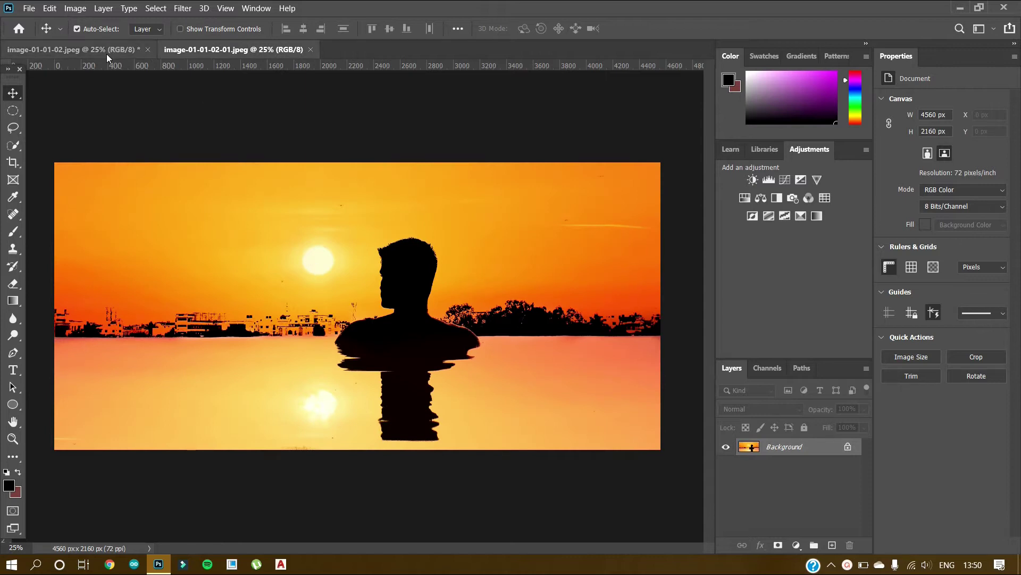
{"action": "left_click", "coordinate": [107, 54]}
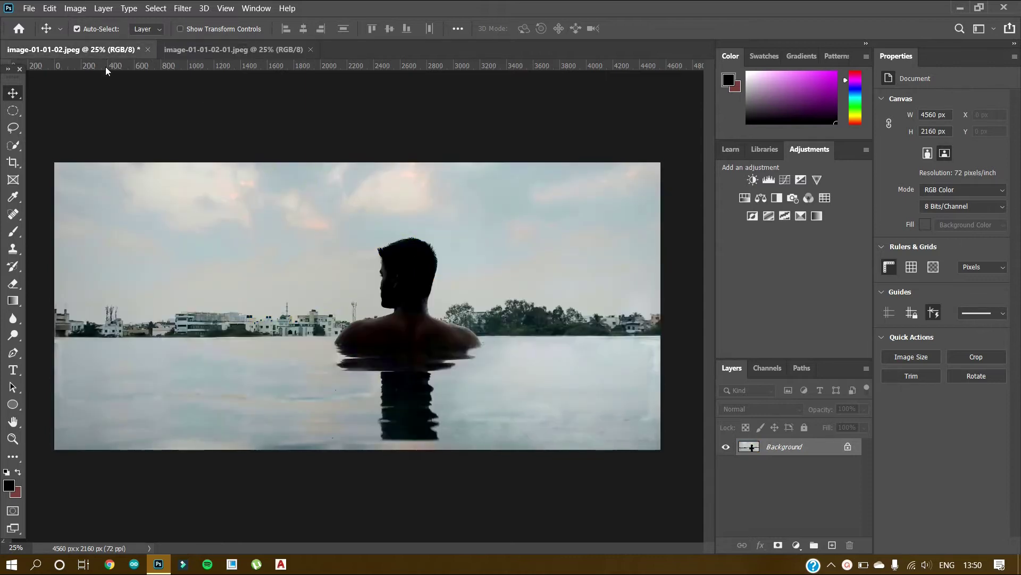
{"action": "left_click", "coordinate": [175, 48]}
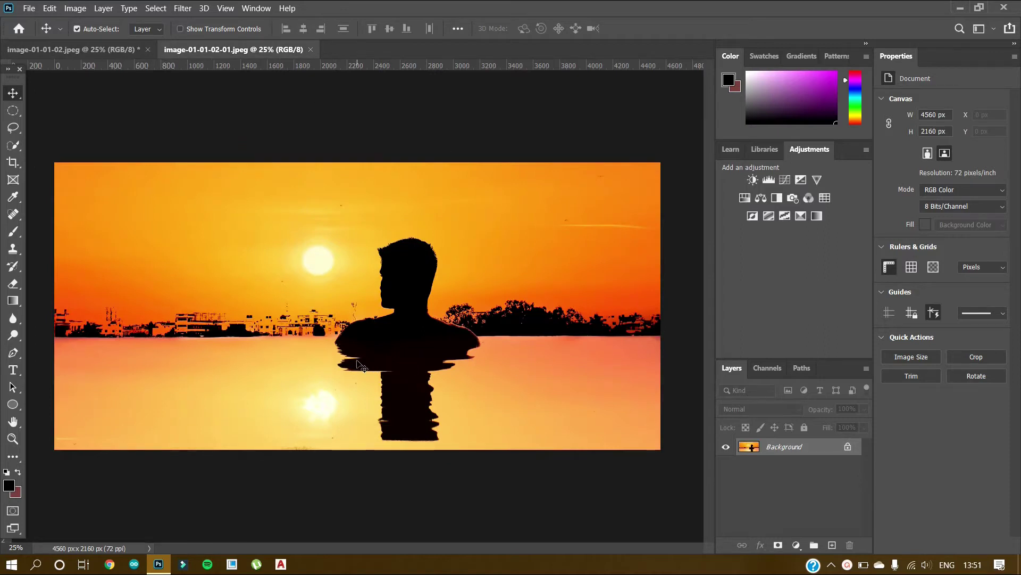
Drag the sunset image into the overcast document as a new layer filling the canvas
{"action": "mouse_move", "coordinate": [364, 367]}
{"action": "left_mouse_down"}
{"action": "mouse_move", "coordinate": [172, 95]}
{"action": "mouse_move", "coordinate": [117, 49]}
{"action": "mouse_move", "coordinate": [401, 318]}
{"action": "mouse_move", "coordinate": [350, 302]}
{"action": "mouse_move", "coordinate": [357, 307]}
{"action": "left_mouse_up"}
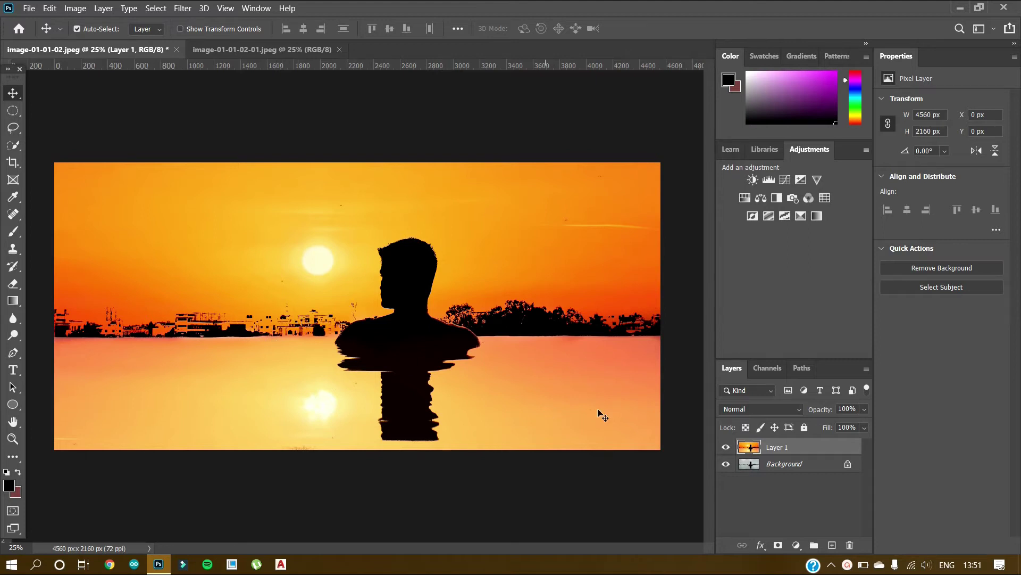
Rename Layer 1 to 'New'
{"action": "double_click", "coordinate": [777, 451]}
{"action": "key", "text": "BackSpace"}
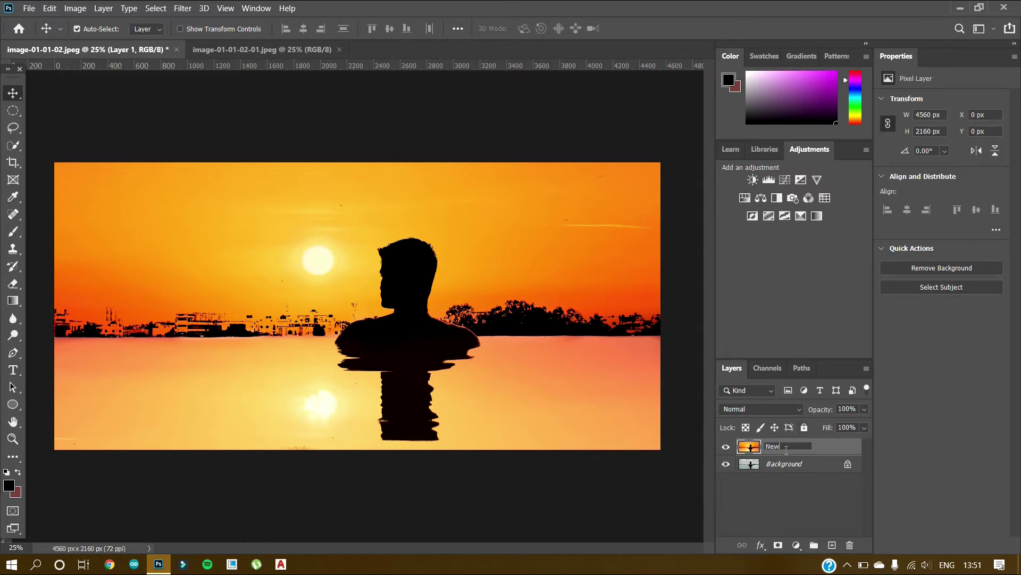
{"action": "type", "text": "New"}
{"action": "key", "text": "Return"}
Convert the locked Background to a layer named 'Old' and reselect the New layer
{"action": "double_click", "coordinate": [784, 465]}
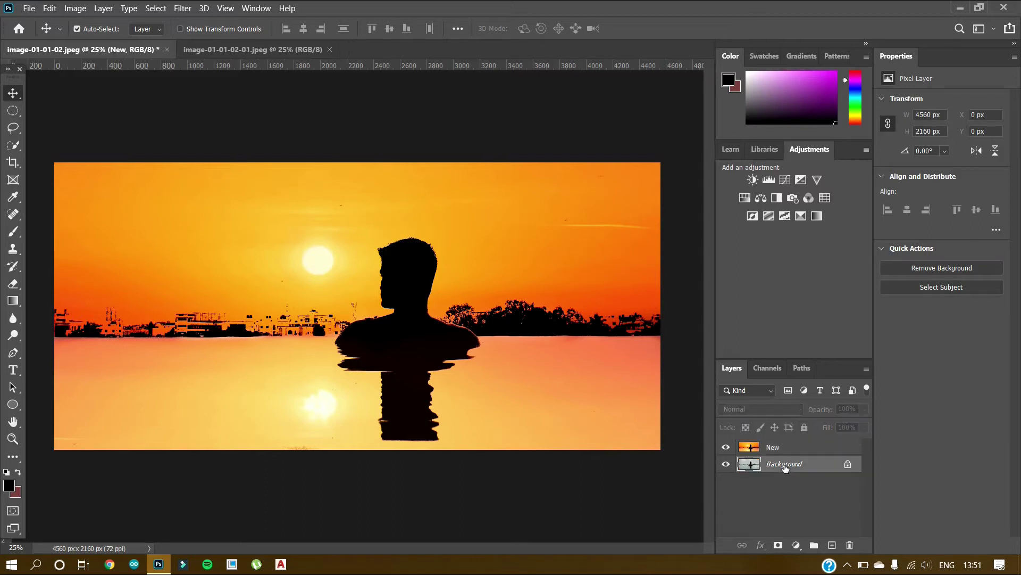
{"action": "key", "text": "BackSpace"}
{"action": "type", "text": "Old"}
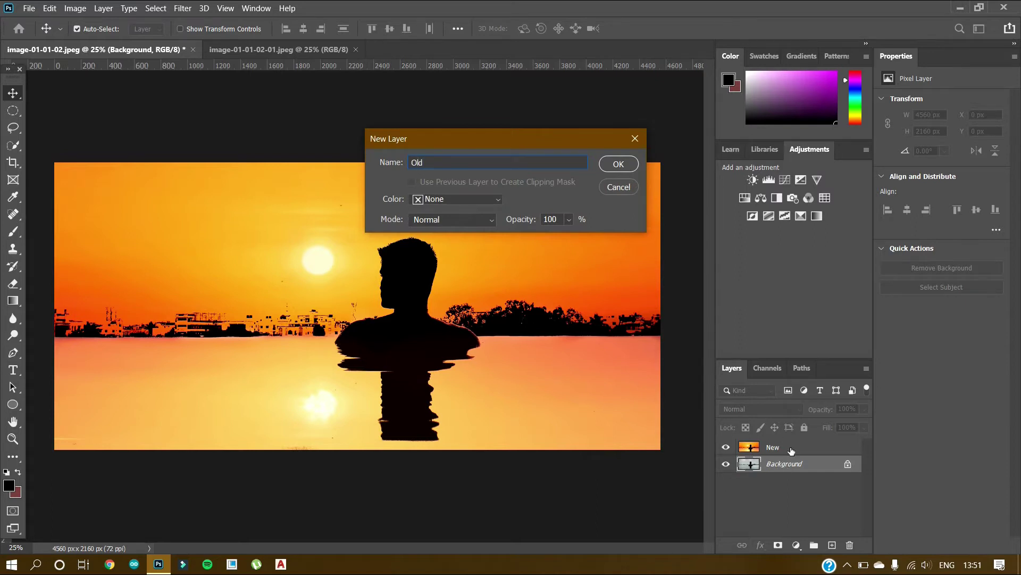
{"action": "left_click", "coordinate": [636, 165]}
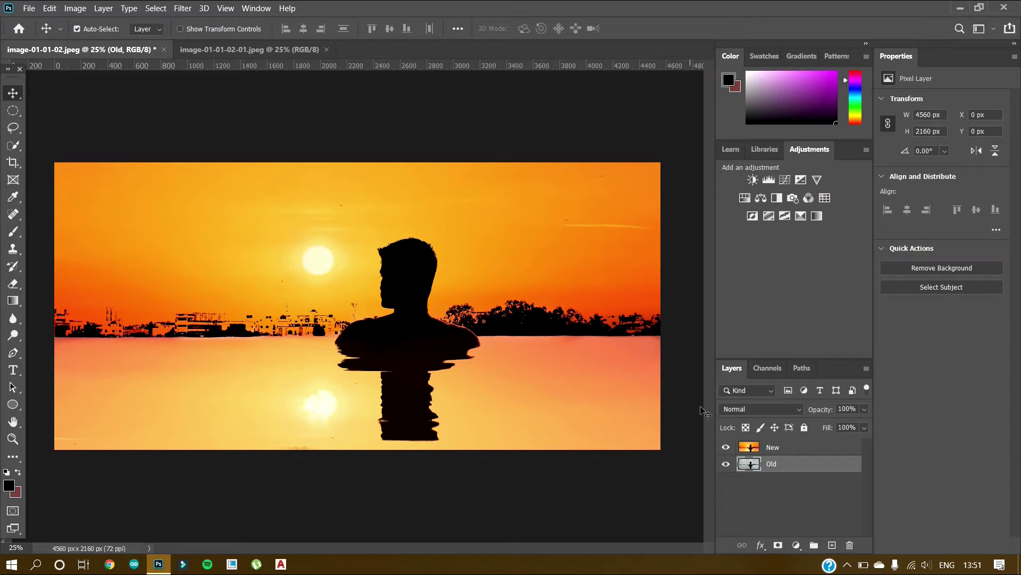
{"action": "left_click", "coordinate": [763, 448]}
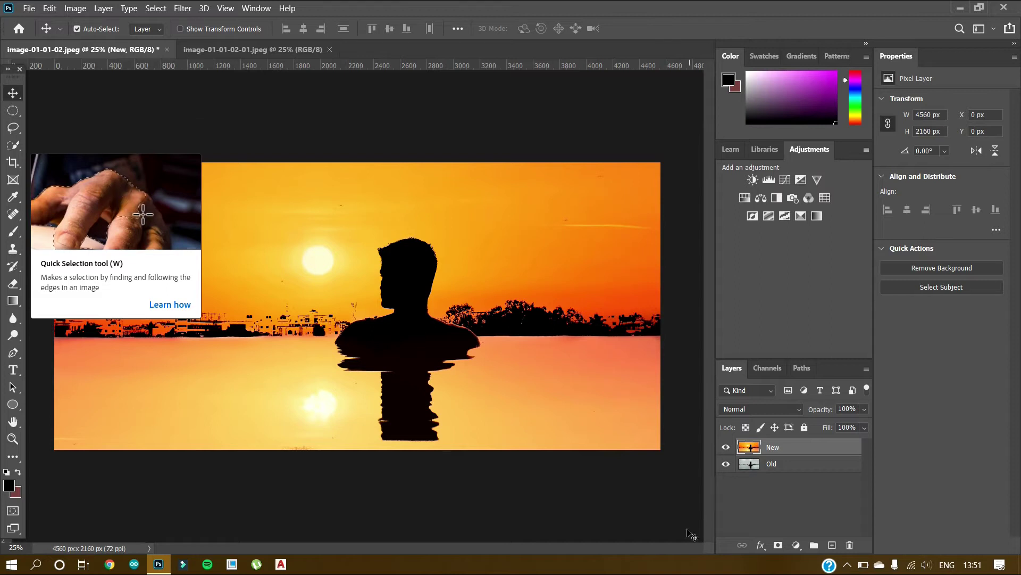
Add a white layer mask to the New layer
{"action": "left_click", "coordinate": [779, 545]}
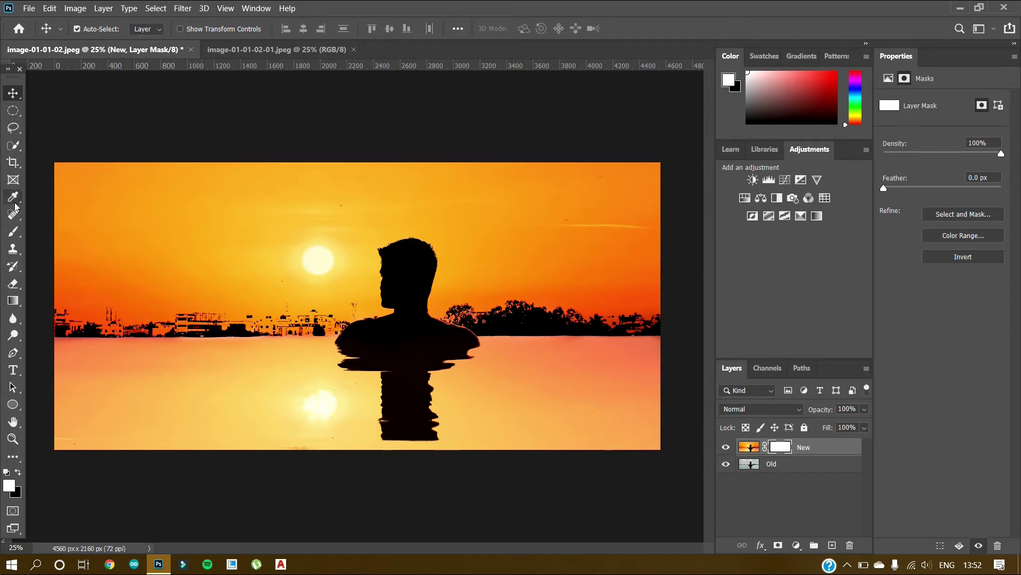
Set the Brush tool to 300 px with 0% hardness, keeping Normal blending mode
{"action": "left_click", "coordinate": [14, 239]}
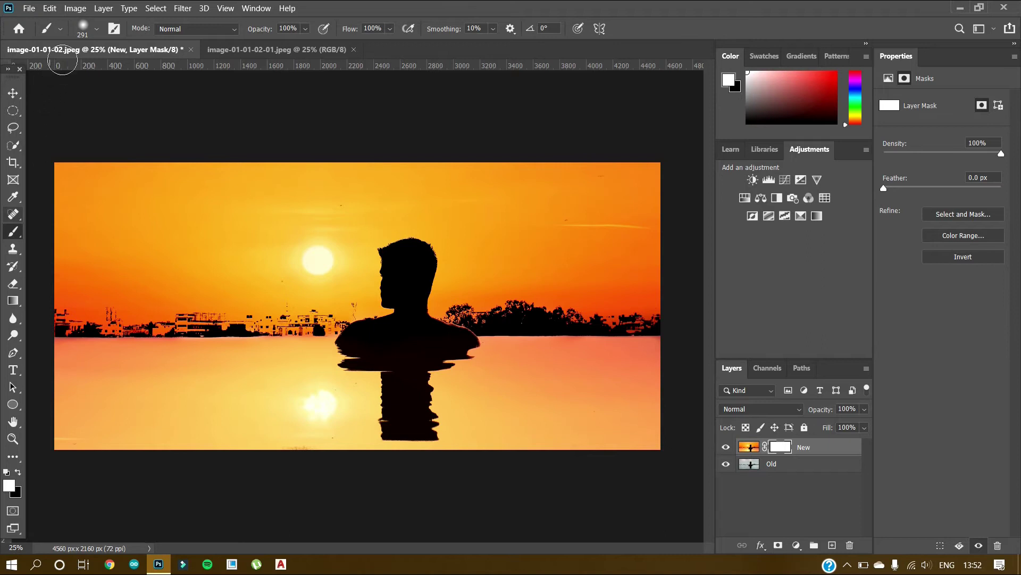
{"action": "left_click", "coordinate": [97, 31]}
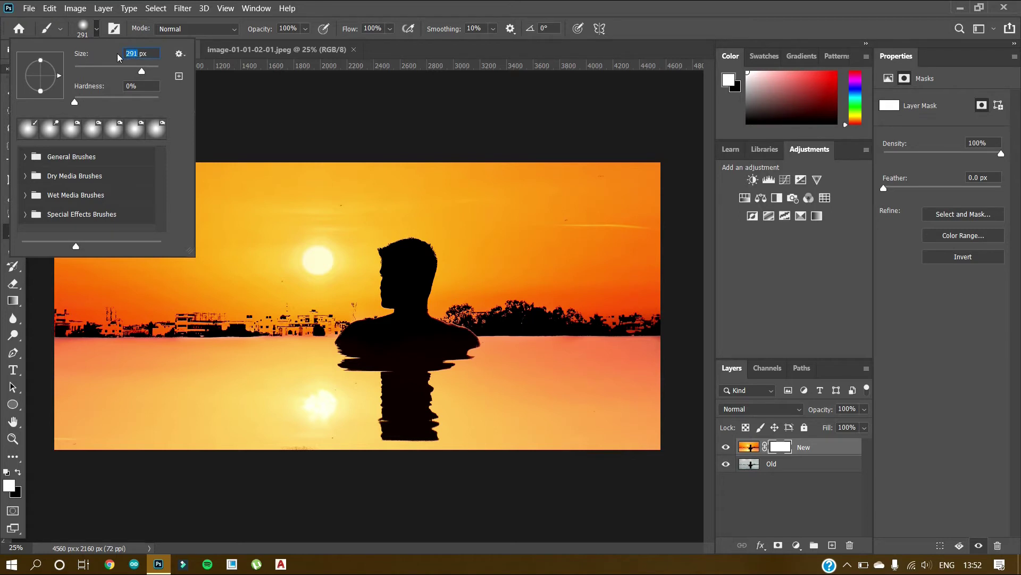
{"action": "type", "text": "300"}
{"action": "key", "text": "Return"}
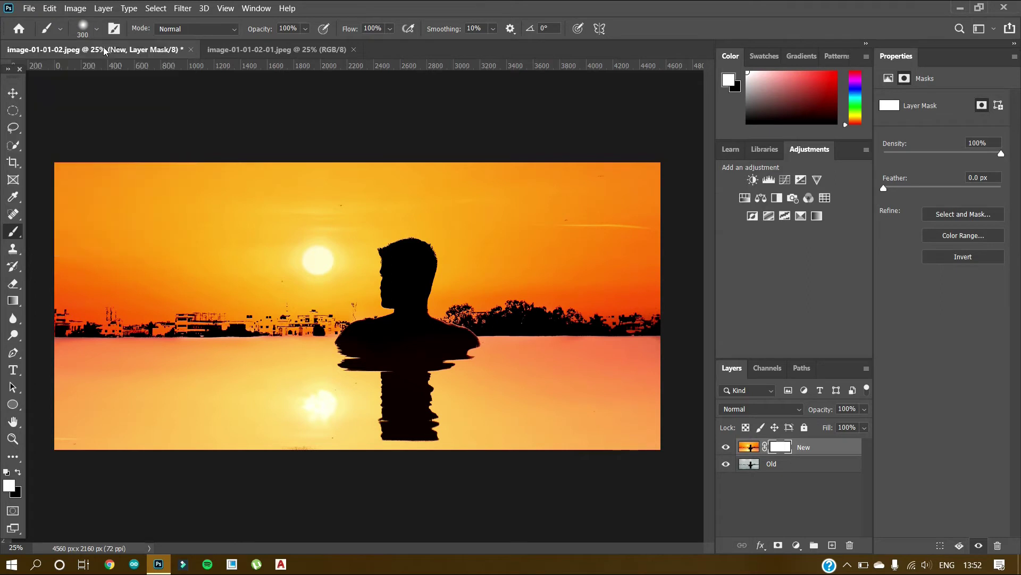
{"action": "left_click", "coordinate": [182, 29]}
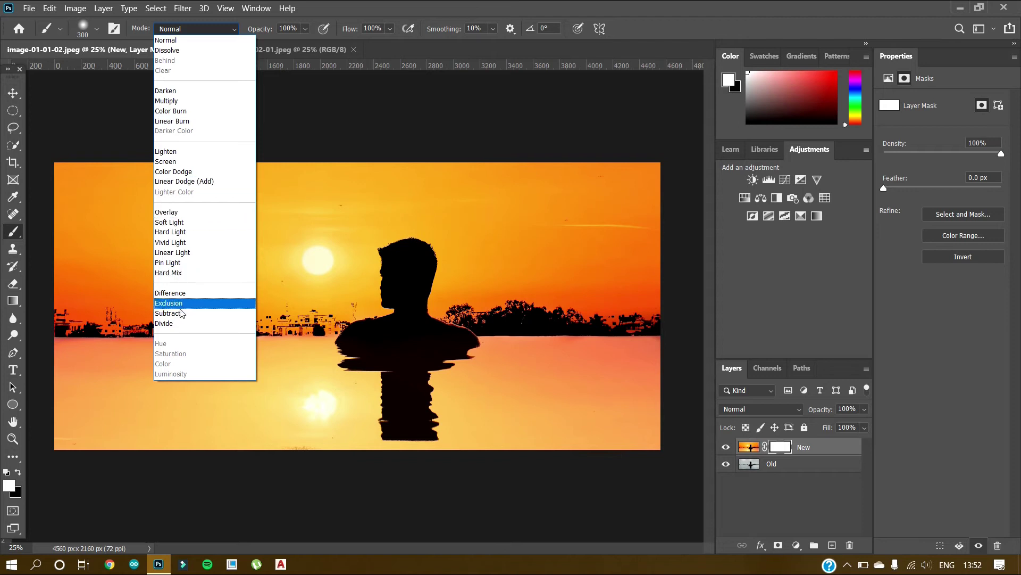
{"action": "left_click", "coordinate": [279, 120]}
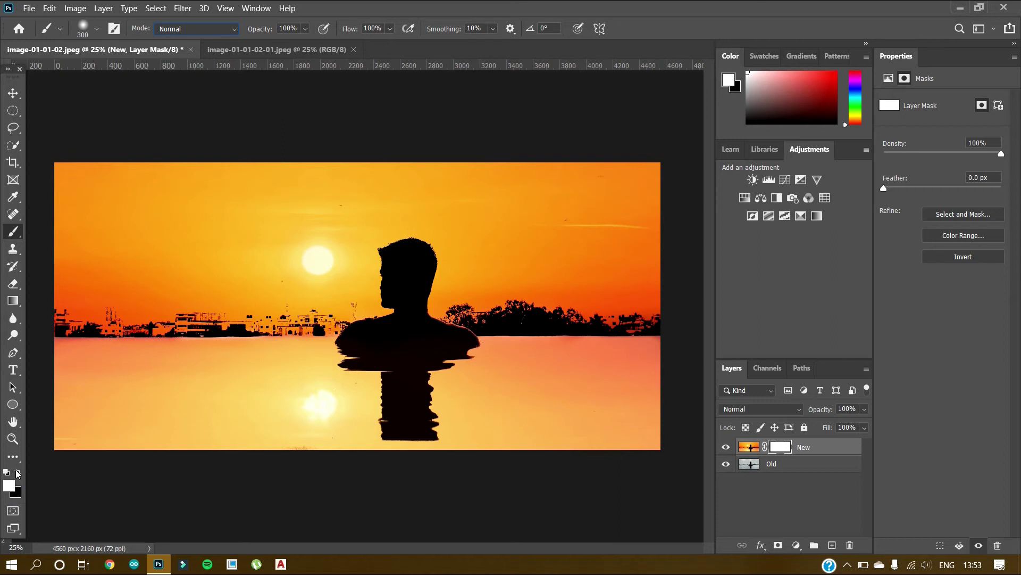
Paint black on the mask along the top and left to reveal the overcast sky
{"action": "left_click", "coordinate": [18, 474]}
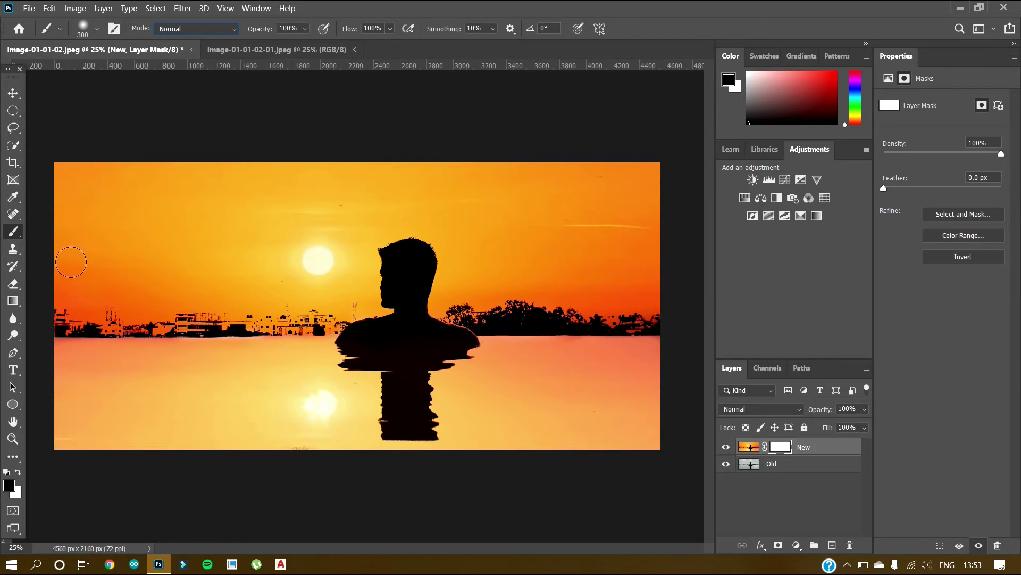
{"action": "mouse_move", "coordinate": [61, 174]}
{"action": "left_mouse_down"}
{"action": "mouse_move", "coordinate": [274, 167]}
{"action": "mouse_move", "coordinate": [64, 165]}
{"action": "mouse_move", "coordinate": [68, 249]}
{"action": "mouse_move", "coordinate": [82, 183]}
{"action": "mouse_move", "coordinate": [75, 351]}
{"action": "mouse_move", "coordinate": [65, 269]}
{"action": "mouse_move", "coordinate": [64, 437]}
{"action": "mouse_move", "coordinate": [55, 289]}
{"action": "mouse_move", "coordinate": [73, 450]}
{"action": "mouse_move", "coordinate": [74, 337]}
{"action": "mouse_move", "coordinate": [107, 208]}
{"action": "mouse_move", "coordinate": [144, 189]}
{"action": "mouse_move", "coordinate": [282, 181]}
{"action": "mouse_move", "coordinate": [79, 304]}
{"action": "mouse_move", "coordinate": [83, 433]}
{"action": "mouse_move", "coordinate": [230, 208]}
{"action": "mouse_move", "coordinate": [103, 511]}
{"action": "mouse_move", "coordinate": [131, 242]}
{"action": "left_mouse_up"}
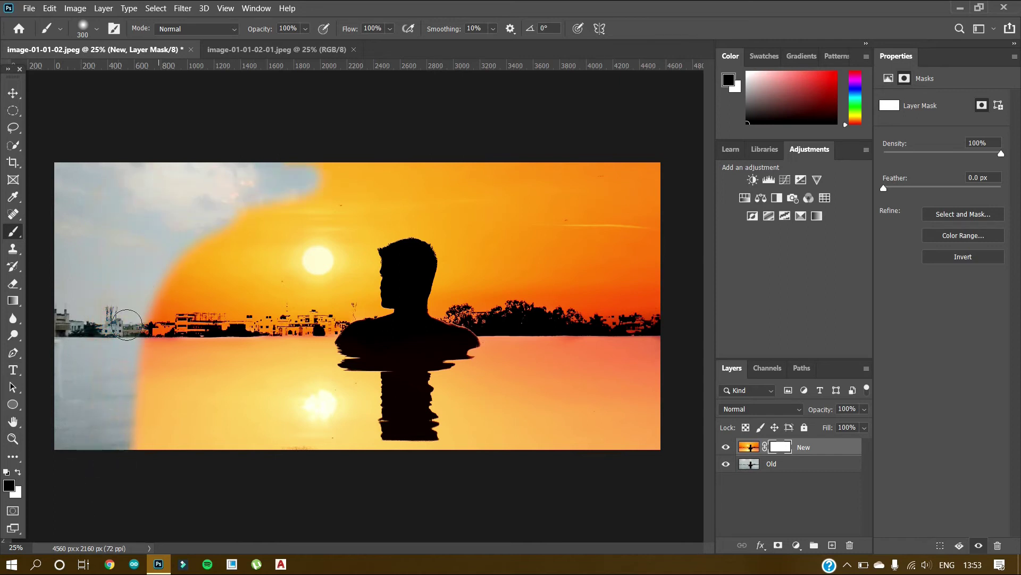
{"action": "mouse_move", "coordinate": [139, 443]}
{"action": "left_mouse_down"}
{"action": "mouse_move", "coordinate": [206, 231]}
{"action": "mouse_move", "coordinate": [221, 288]}
{"action": "mouse_move", "coordinate": [256, 200]}
{"action": "mouse_move", "coordinate": [245, 413]}
{"action": "mouse_move", "coordinate": [229, 404]}
{"action": "mouse_move", "coordinate": [232, 290]}
{"action": "mouse_move", "coordinate": [149, 444]}
{"action": "mouse_move", "coordinate": [194, 439]}
{"action": "mouse_move", "coordinate": [197, 394]}
{"action": "mouse_move", "coordinate": [155, 444]}
{"action": "left_mouse_up"}
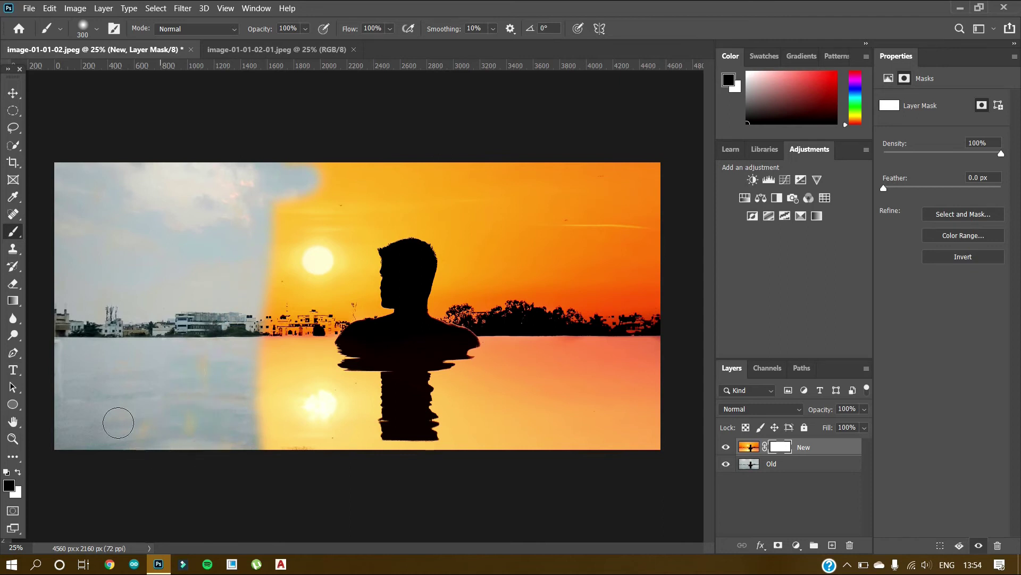
{"action": "mouse_move", "coordinate": [312, 183]}
{"action": "left_mouse_down"}
{"action": "mouse_move", "coordinate": [691, 165]}
{"action": "mouse_move", "coordinate": [216, 165]}
{"action": "left_mouse_up"}
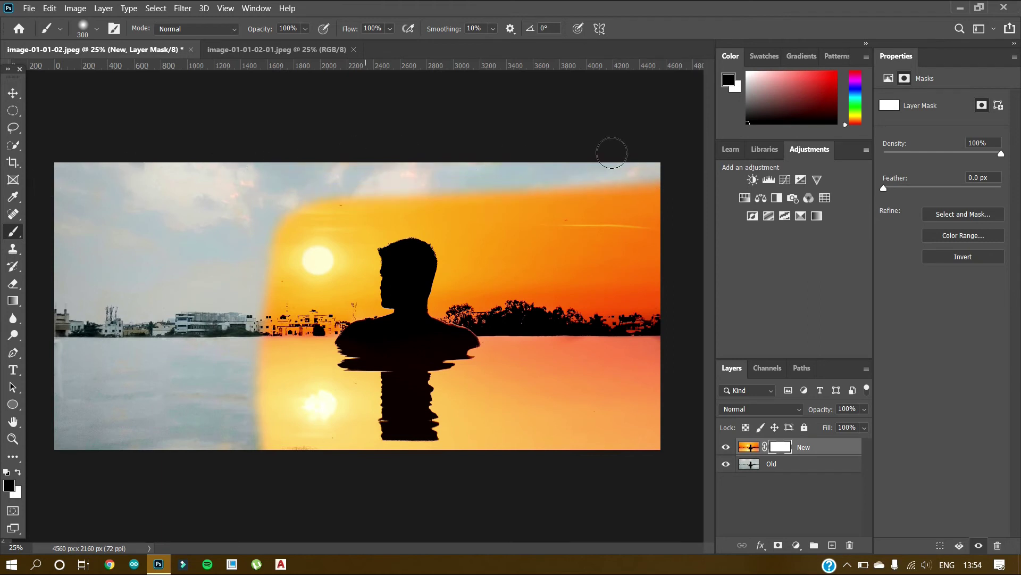
Paint black down the right edge so the overcast scene surrounds a central sunset area
{"action": "left_click_drag", "start_coordinate": [659, 181], "coordinate": [644, 476]}
{"action": "left_click_drag", "start_coordinate": [638, 384], "coordinate": [611, 183]}
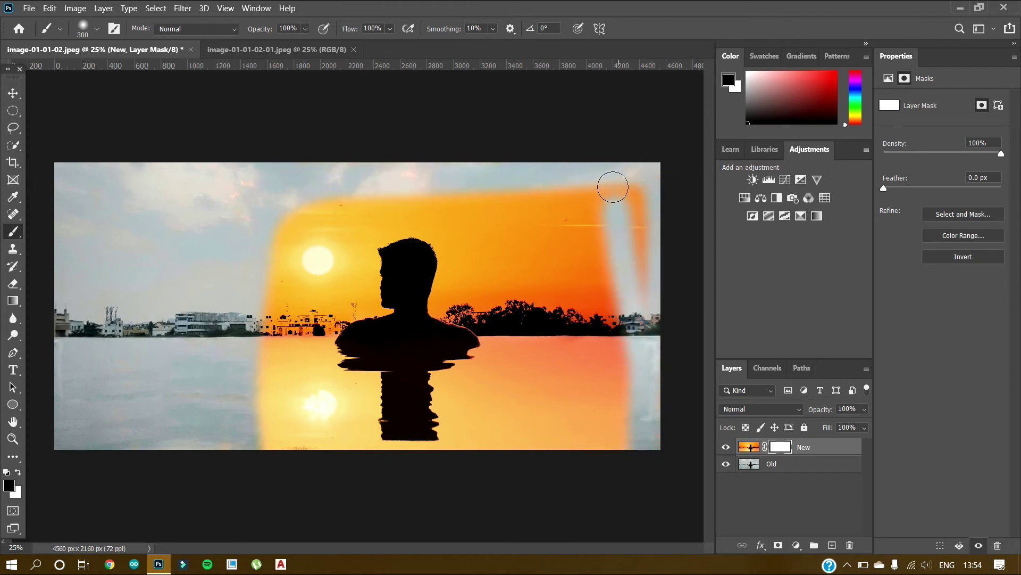
{"action": "mouse_move", "coordinate": [479, 141]}
{"action": "left_mouse_down"}
{"action": "mouse_move", "coordinate": [587, 234]}
{"action": "mouse_move", "coordinate": [634, 418]}
{"action": "mouse_move", "coordinate": [629, 481]}
{"action": "mouse_move", "coordinate": [653, 234]}
{"action": "mouse_move", "coordinate": [632, 183]}
{"action": "mouse_move", "coordinate": [645, 282]}
{"action": "mouse_move", "coordinate": [558, 176]}
{"action": "mouse_move", "coordinate": [611, 276]}
{"action": "mouse_move", "coordinate": [631, 448]}
{"action": "left_mouse_up"}
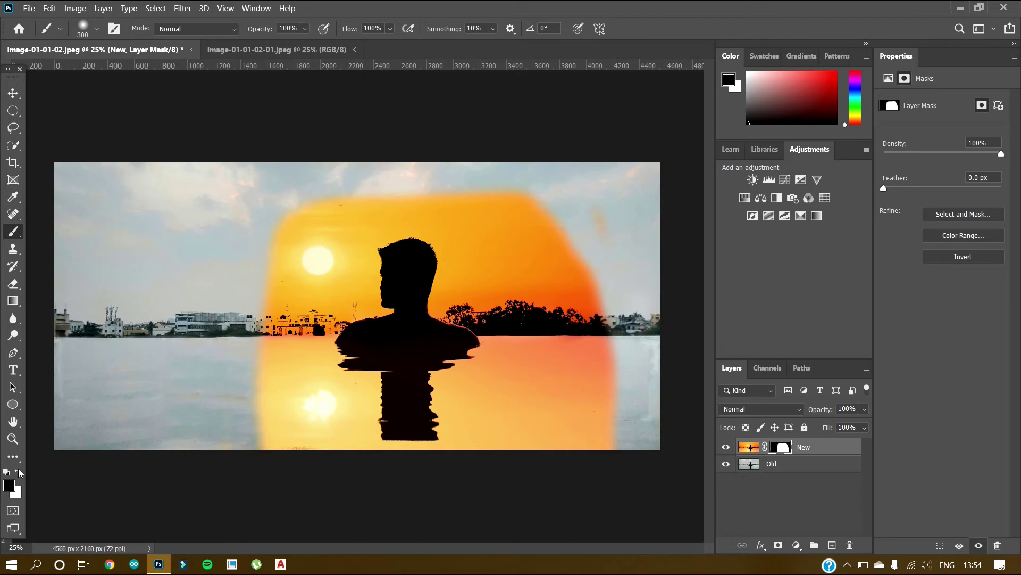
Paint the mask white with a 5000 px brush so the full sunset covers the canvas
{"action": "left_click", "coordinate": [20, 472]}
{"action": "left_click", "coordinate": [97, 31]}
{"action": "left_click_drag", "start_coordinate": [141, 72], "coordinate": [182, 85]}
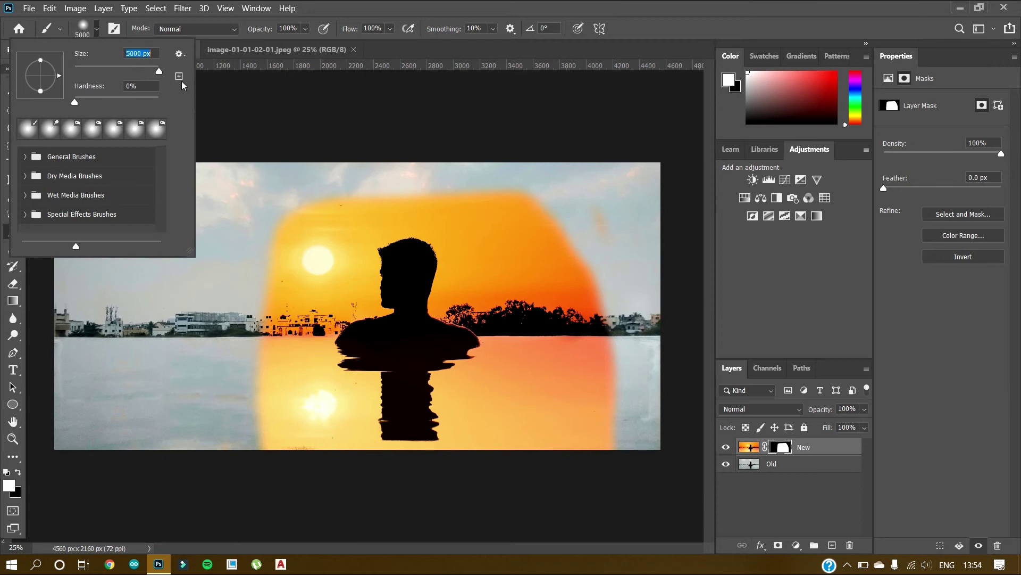
{"action": "left_click", "coordinate": [290, 154]}
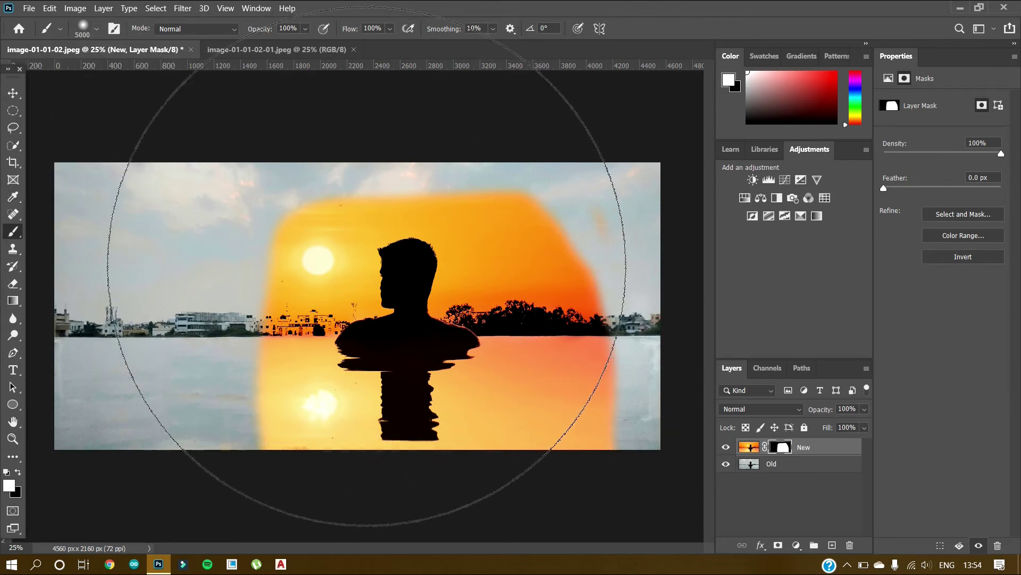
{"action": "left_click", "coordinate": [523, 300]}
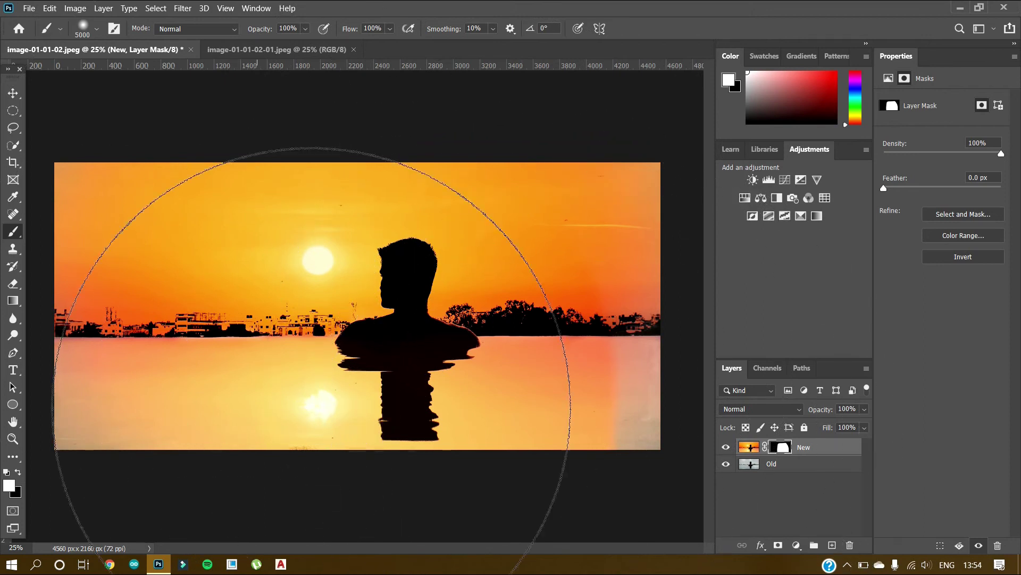
{"action": "left_click", "coordinate": [443, 384]}
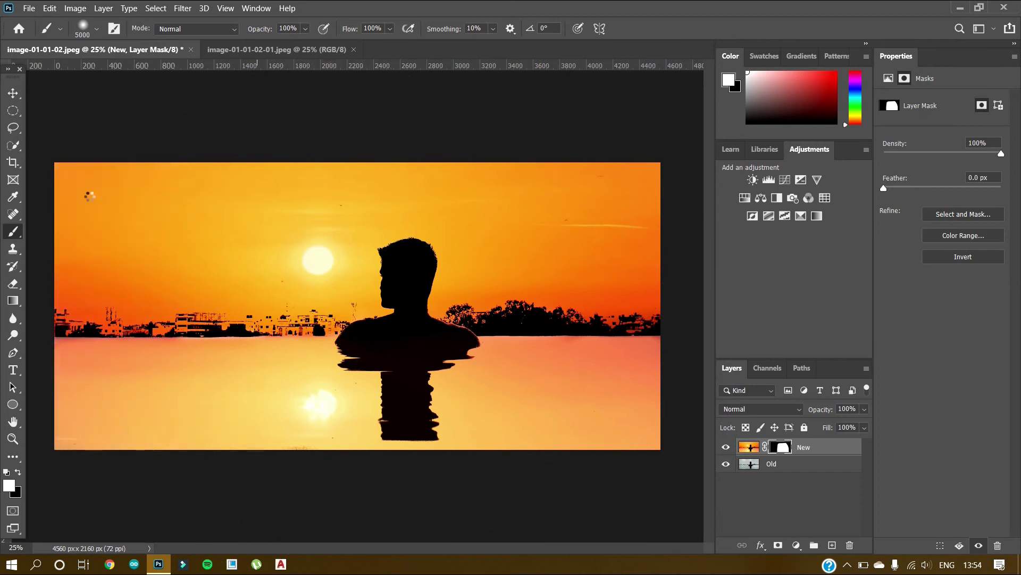
Set the brush size back to 300 px
{"action": "left_click", "coordinate": [97, 29]}
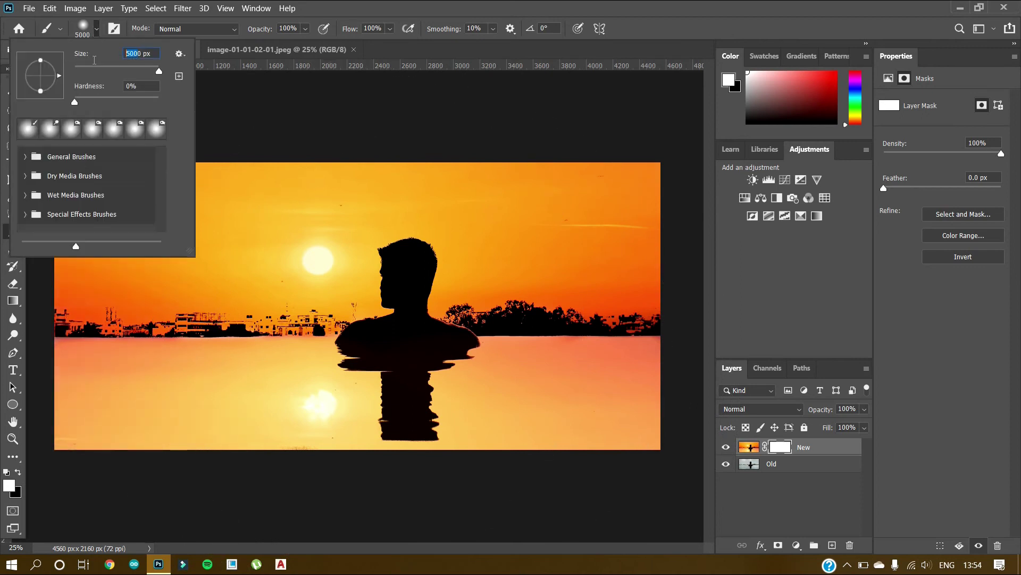
{"action": "type", "text": "0300"}
{"action": "key", "text": "Return"}
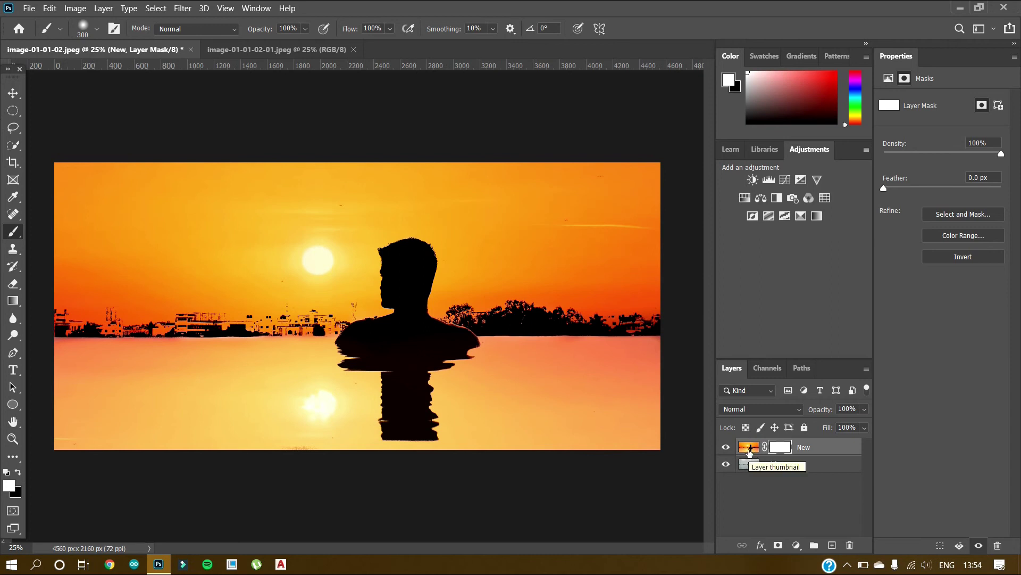
{"action": "left_click", "coordinate": [749, 449]}
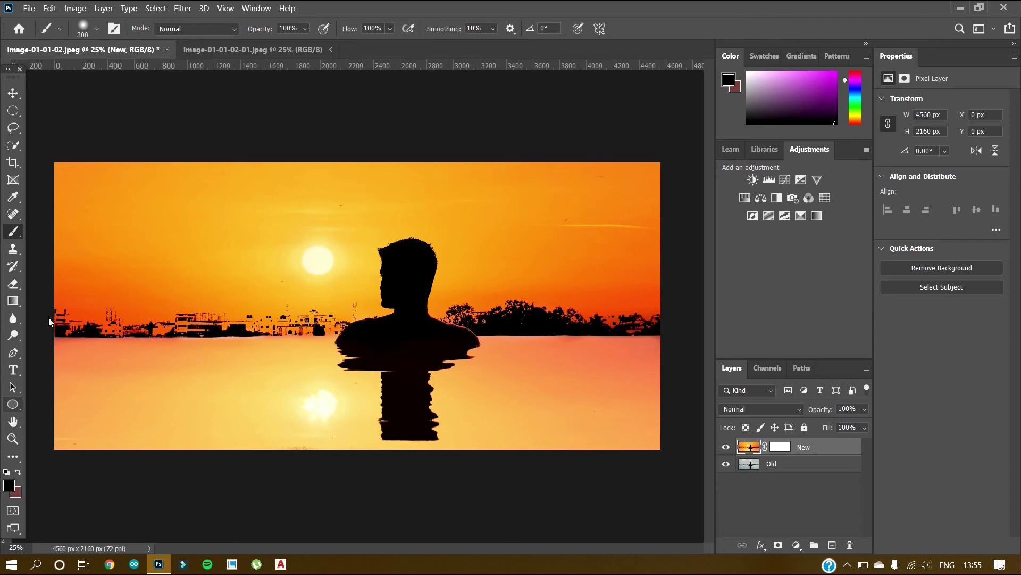
{"action": "mouse_move", "coordinate": [74, 239]}
{"action": "left_mouse_down"}
{"action": "mouse_move", "coordinate": [66, 252]}
{"action": "mouse_move", "coordinate": [226, 223]}
{"action": "mouse_move", "coordinate": [318, 181]}
{"action": "mouse_move", "coordinate": [35, 236]}
{"action": "mouse_move", "coordinate": [376, 164]}
{"action": "mouse_move", "coordinate": [51, 221]}
{"action": "mouse_move", "coordinate": [292, 166]}
{"action": "mouse_move", "coordinate": [36, 165]}
{"action": "left_mouse_up"}
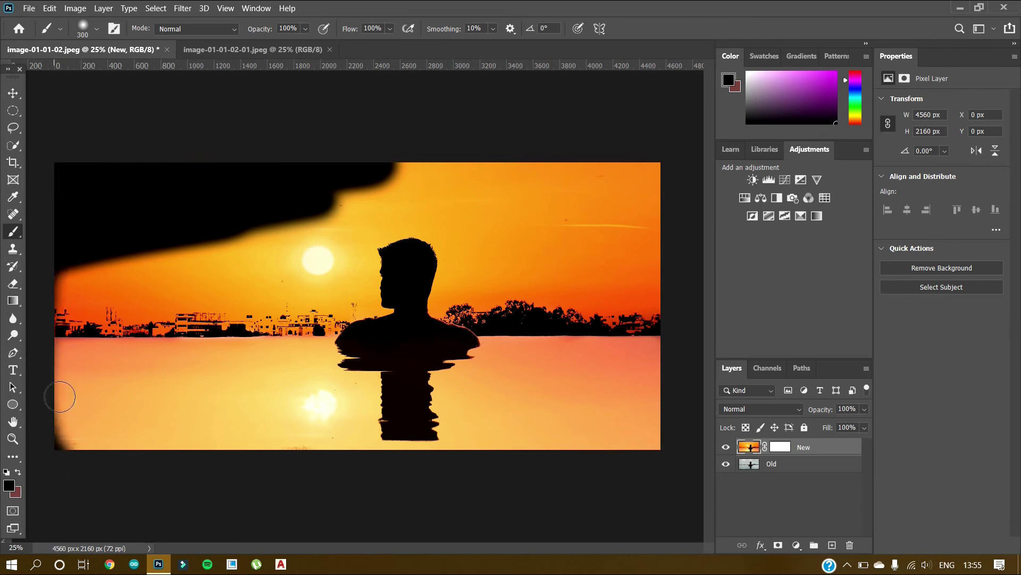
{"action": "mouse_move", "coordinate": [64, 394]}
{"action": "left_mouse_down"}
{"action": "mouse_move", "coordinate": [43, 199]}
{"action": "mouse_move", "coordinate": [74, 443]}
{"action": "mouse_move", "coordinate": [99, 261]}
{"action": "mouse_move", "coordinate": [290, 192]}
{"action": "mouse_move", "coordinate": [158, 237]}
{"action": "mouse_move", "coordinate": [73, 290]}
{"action": "mouse_move", "coordinate": [302, 207]}
{"action": "mouse_move", "coordinate": [395, 192]}
{"action": "left_mouse_up"}
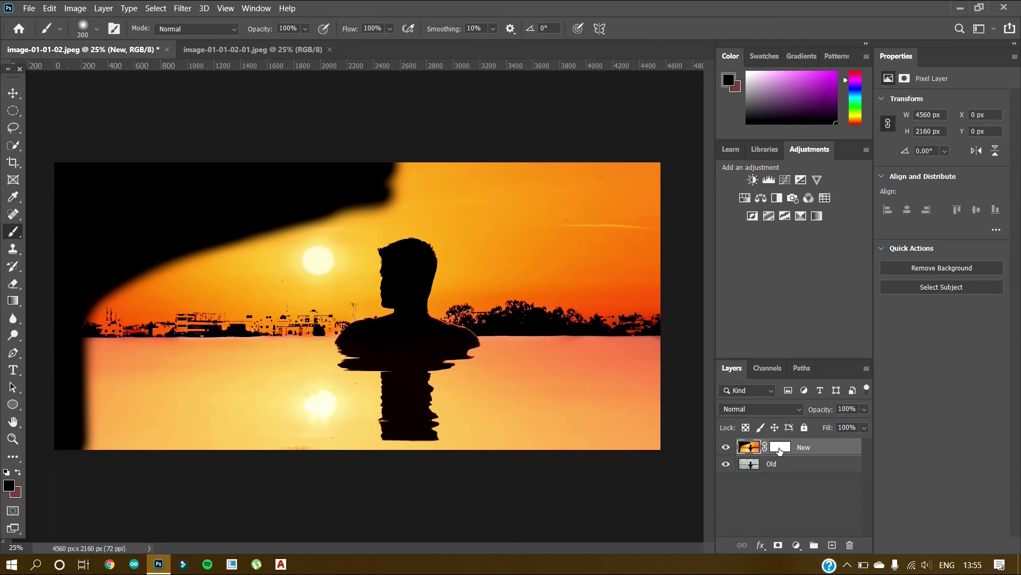
{"action": "left_click", "coordinate": [780, 449]}
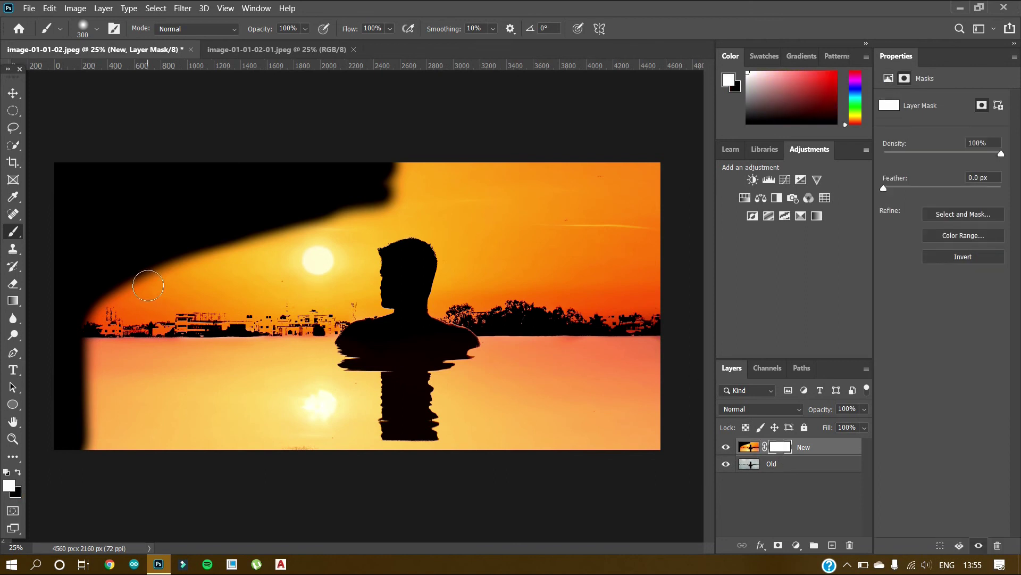
{"action": "left_click", "coordinate": [748, 449]}
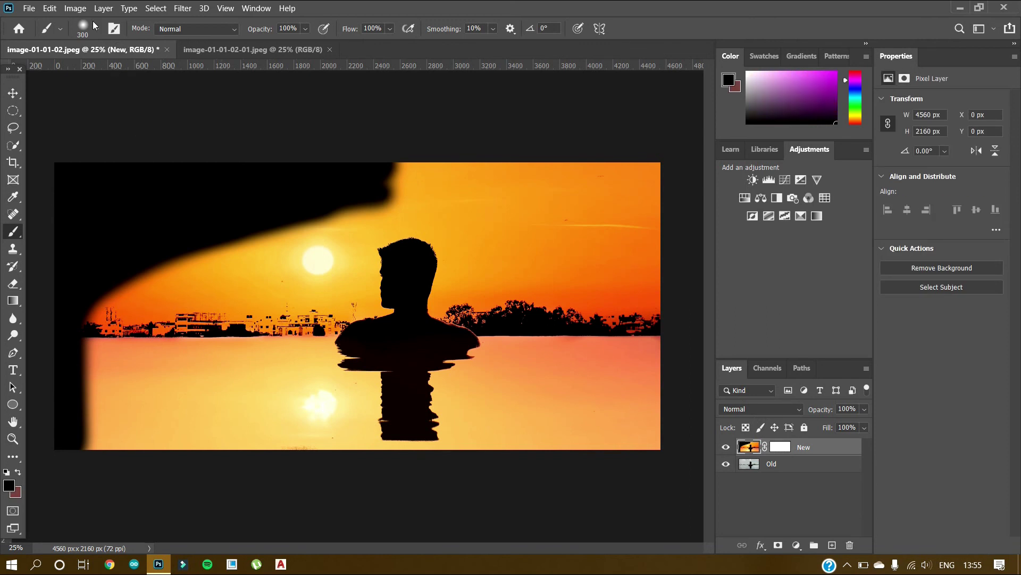
{"action": "key", "text": "ctrl+z"}
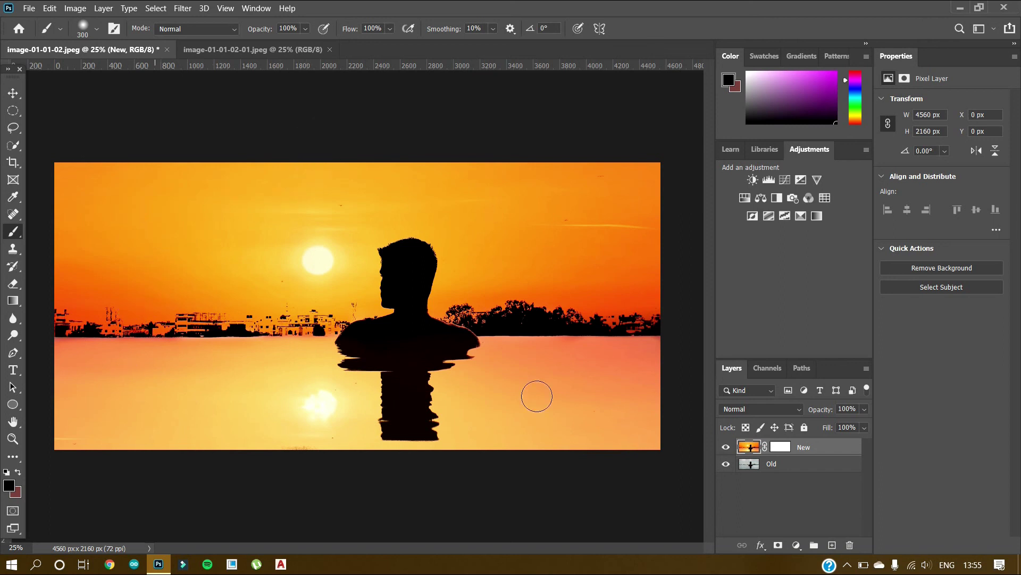
Brush a black diagonal stroke on the New mask at left, revealing an overcast streak
{"action": "left_click", "coordinate": [780, 447]}
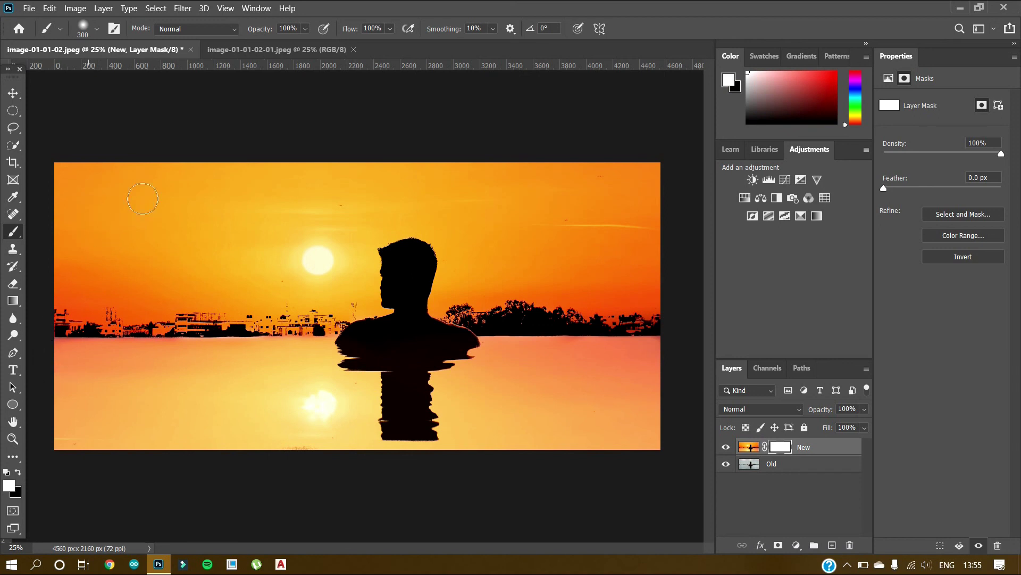
{"action": "left_click", "coordinate": [17, 474]}
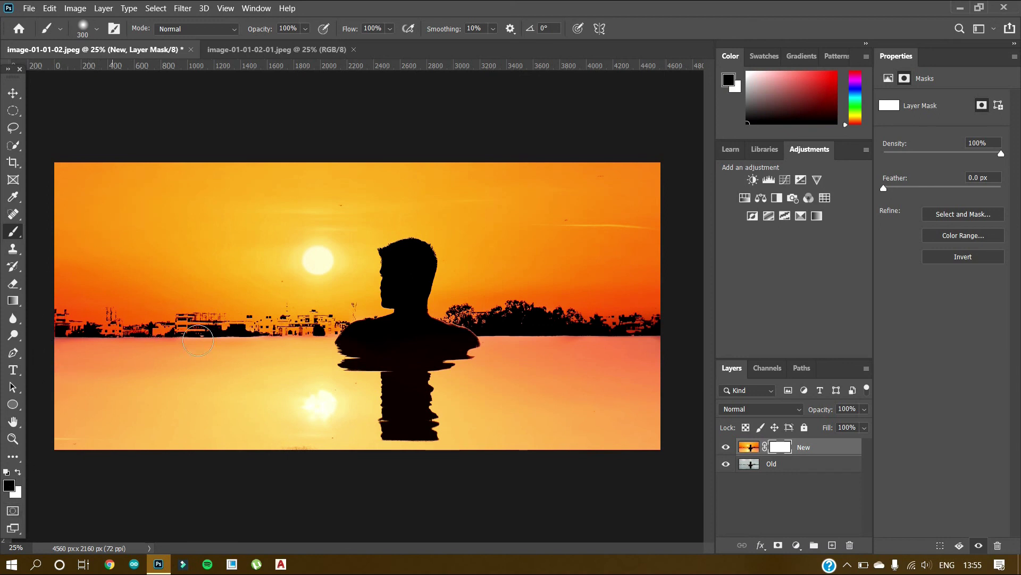
{"action": "left_click_drag", "start_coordinate": [123, 411], "coordinate": [175, 258]}
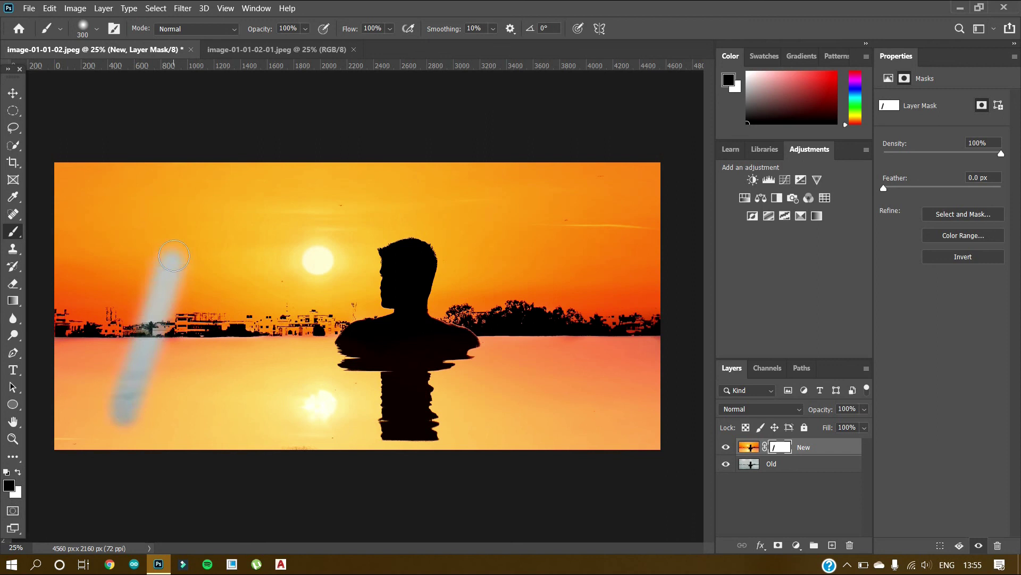